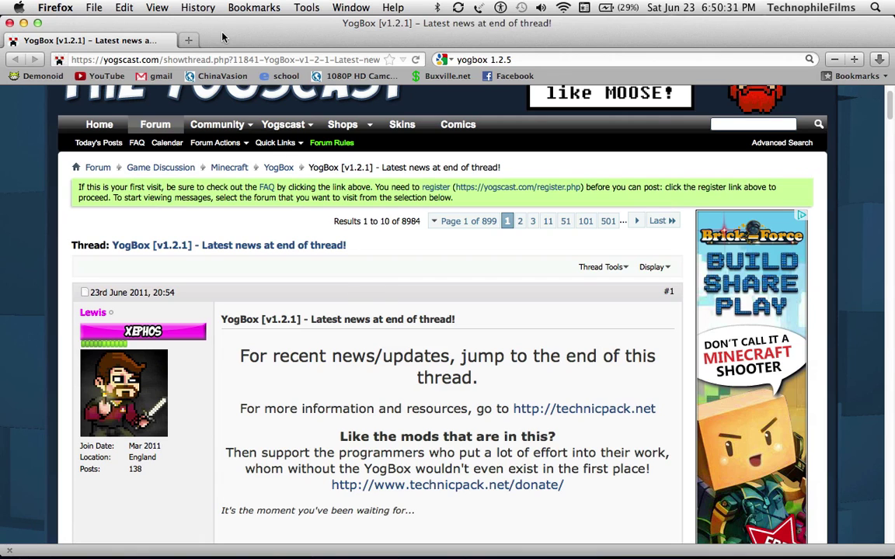
Scroll the YogBox v1.2.1 thread down to the Windows, Mac OSX and JAR launcher download links.
scroll(464, 377, down, 8)
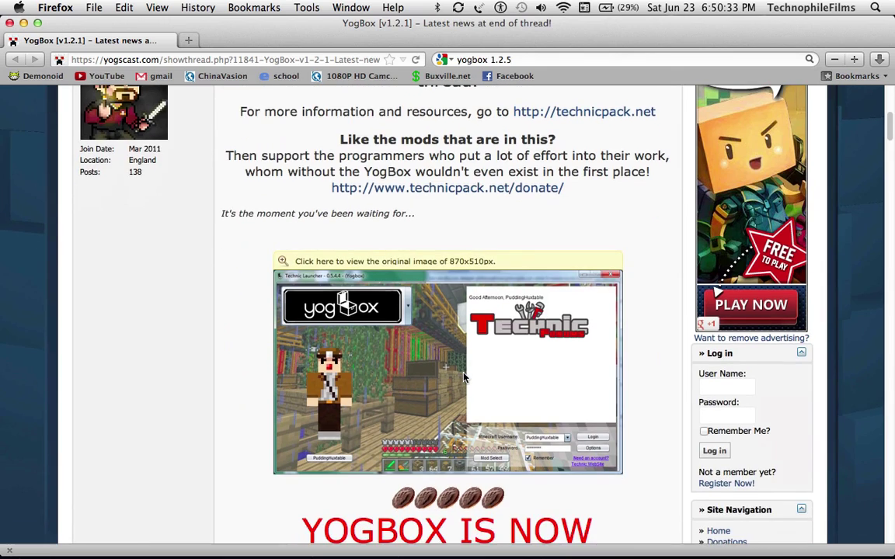
scroll(464, 377, down, 7)
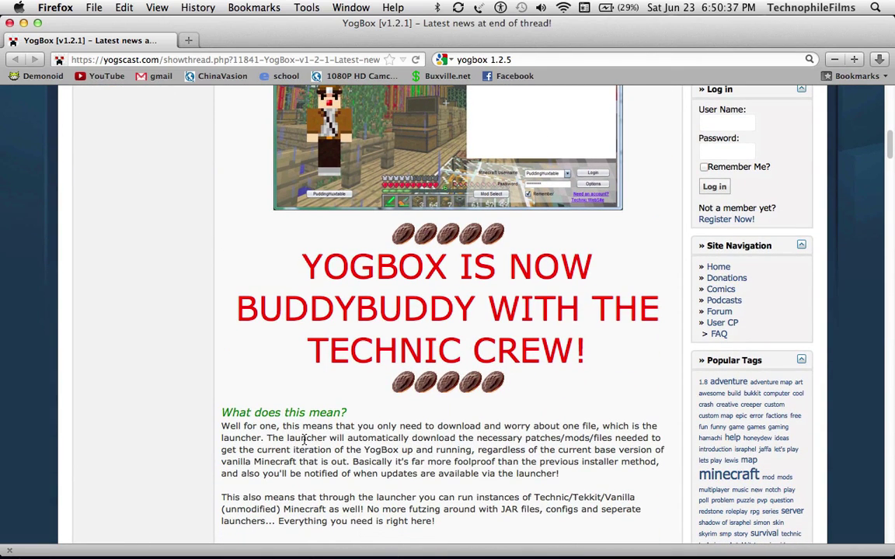
scroll(303, 439, down, 7)
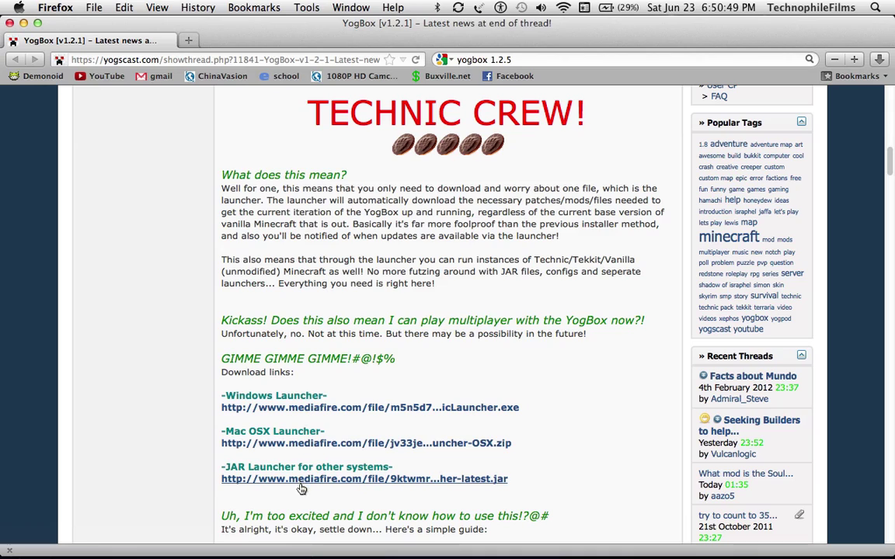
Download Technic-Launcher-OSX.zip from MediaFire and expand it with Archive Utility.
click(305, 444)
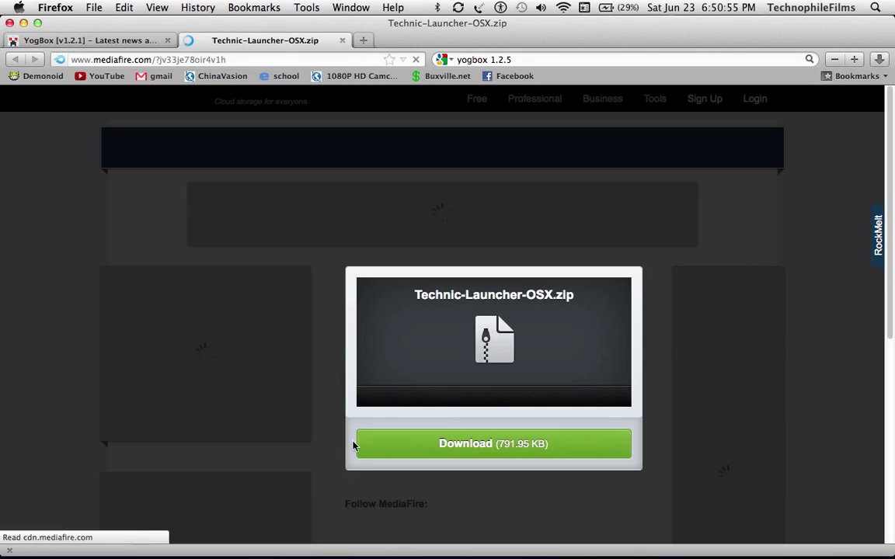
click(449, 454)
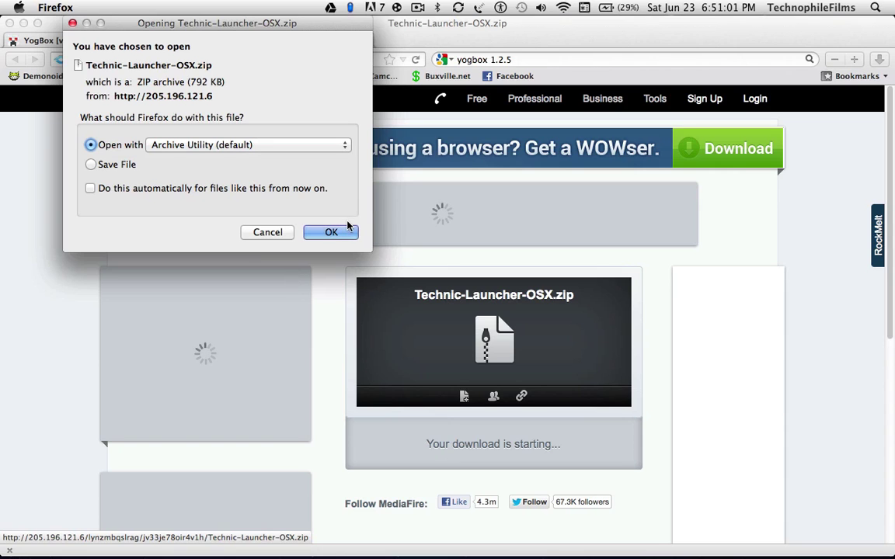
click(331, 232)
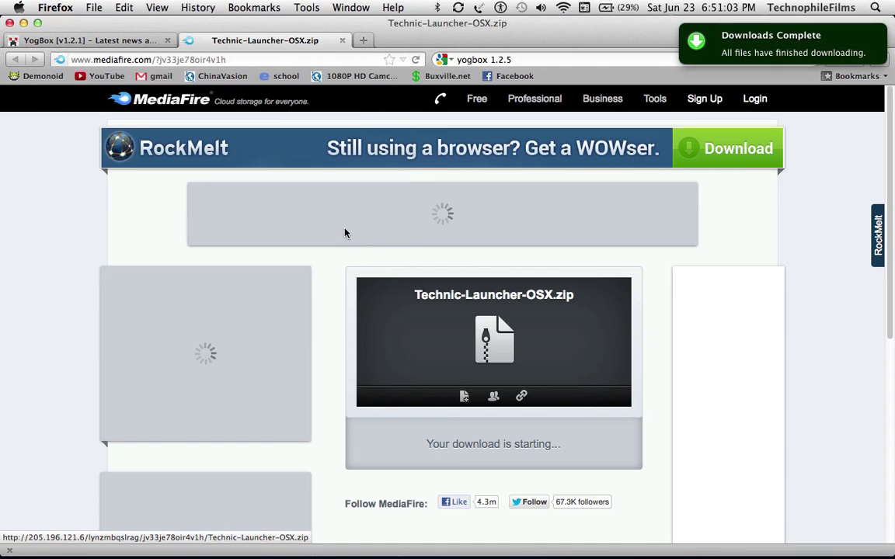
key(ctrl+Right)
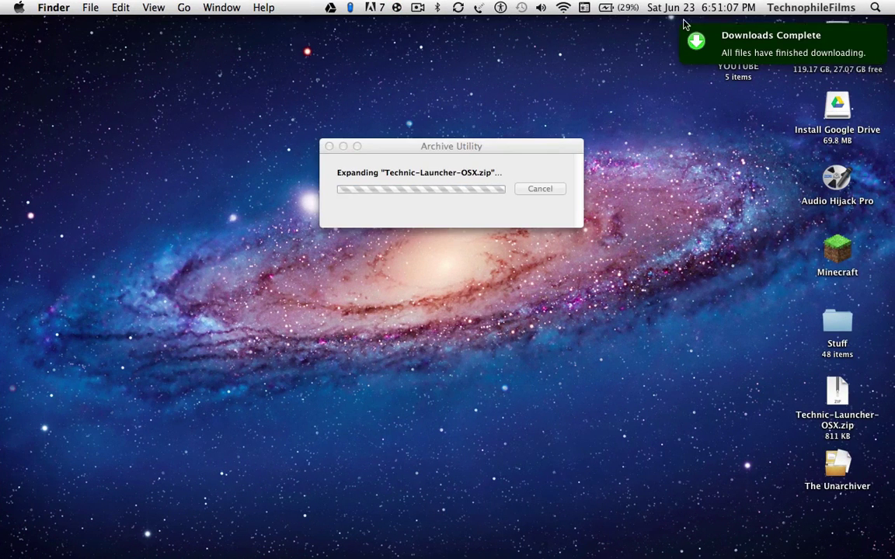
Dismiss the downloads notification and place the Technic Launcher app beside the YOUTUBE folder.
click(689, 36)
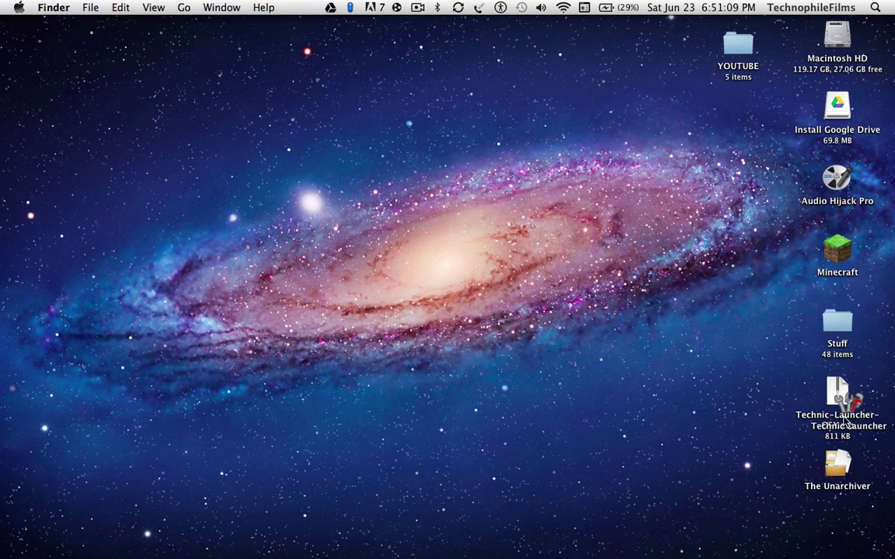
drag(847, 412, 668, 63)
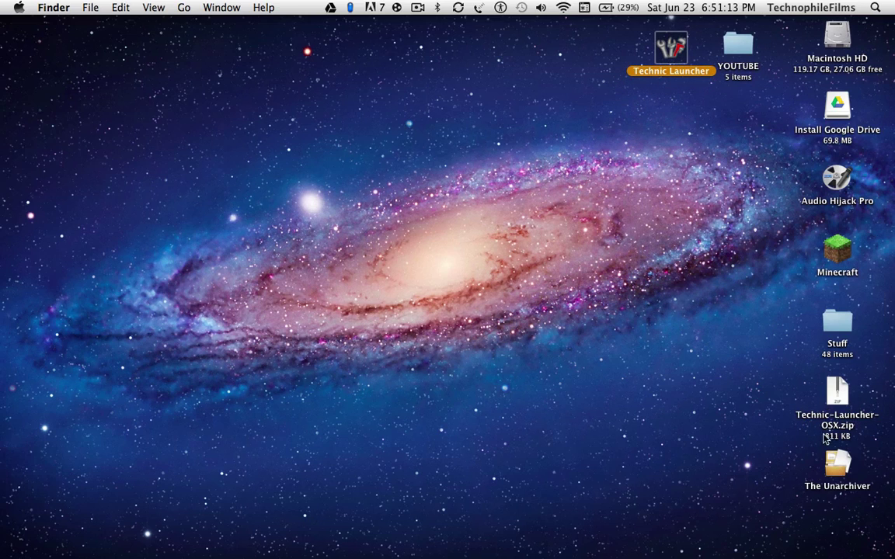
click(668, 53)
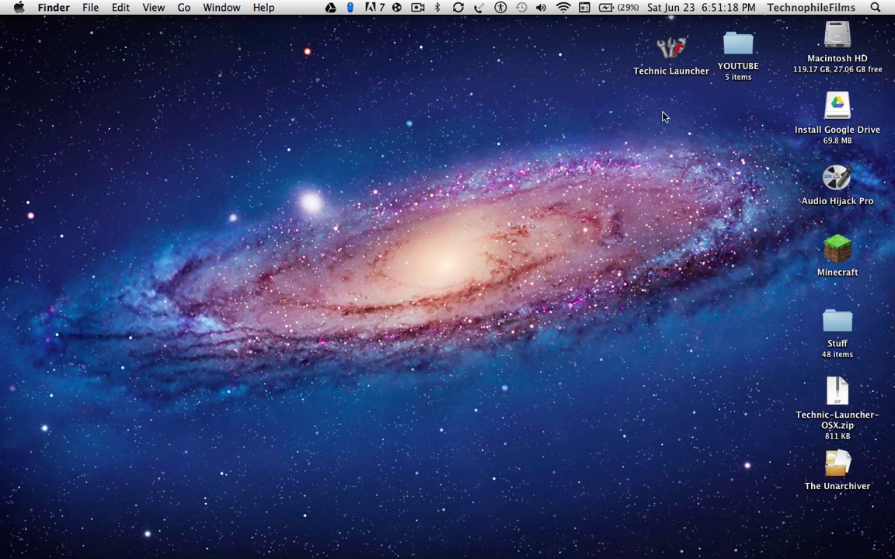
click(668, 56)
Launch Technic Launcher past the security warning and install the new client update.
double_click(668, 54)
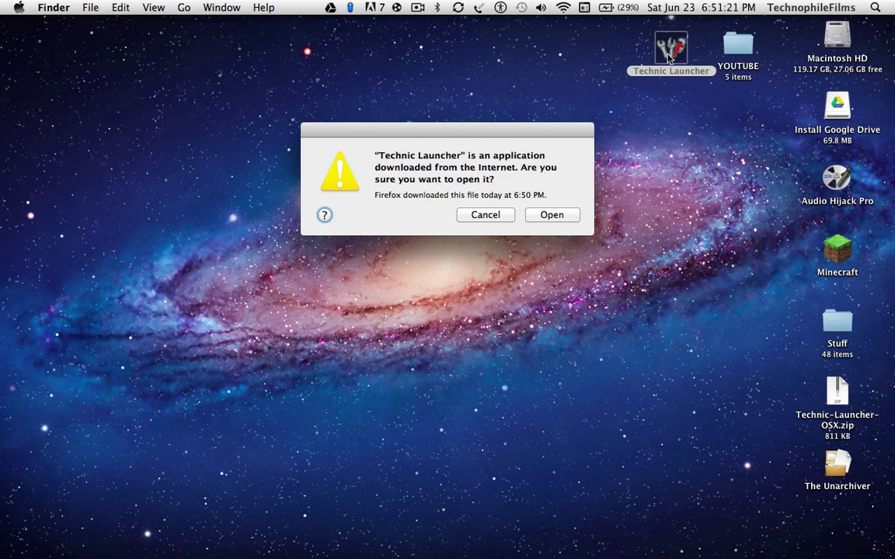
click(546, 216)
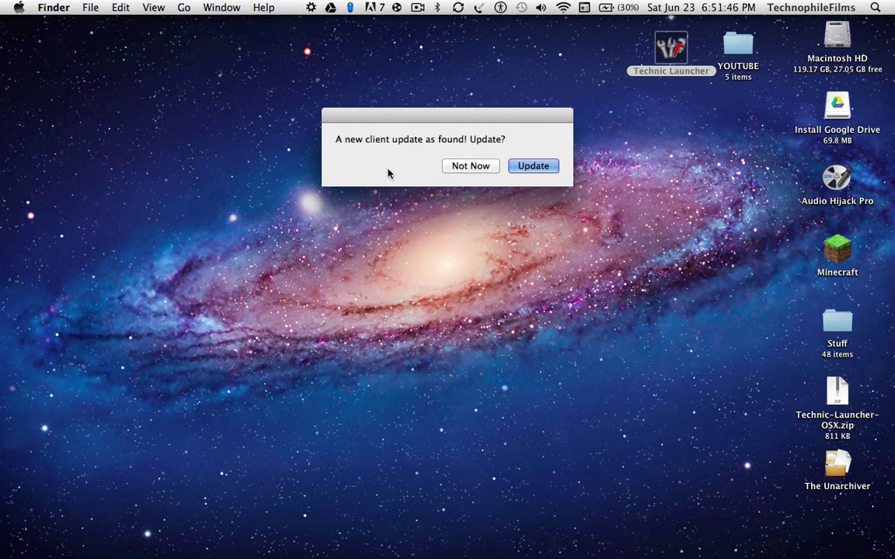
click(550, 171)
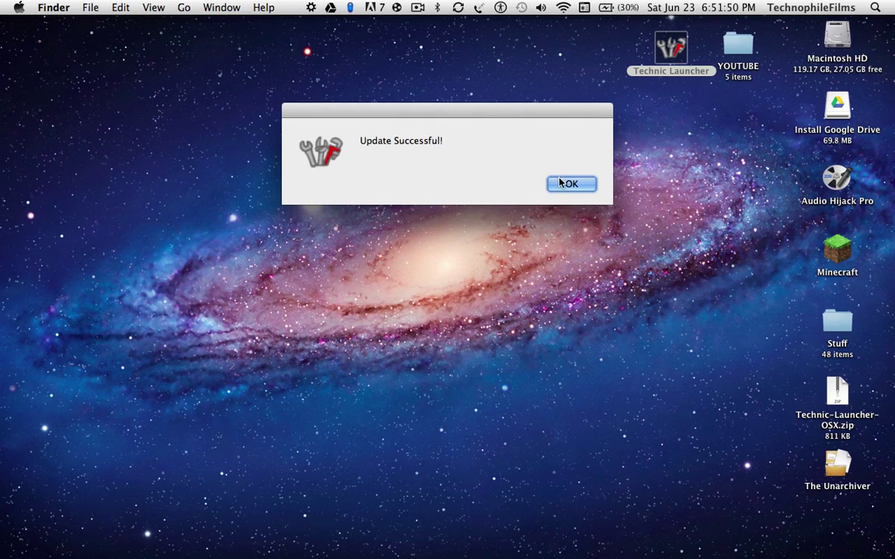
click(579, 187)
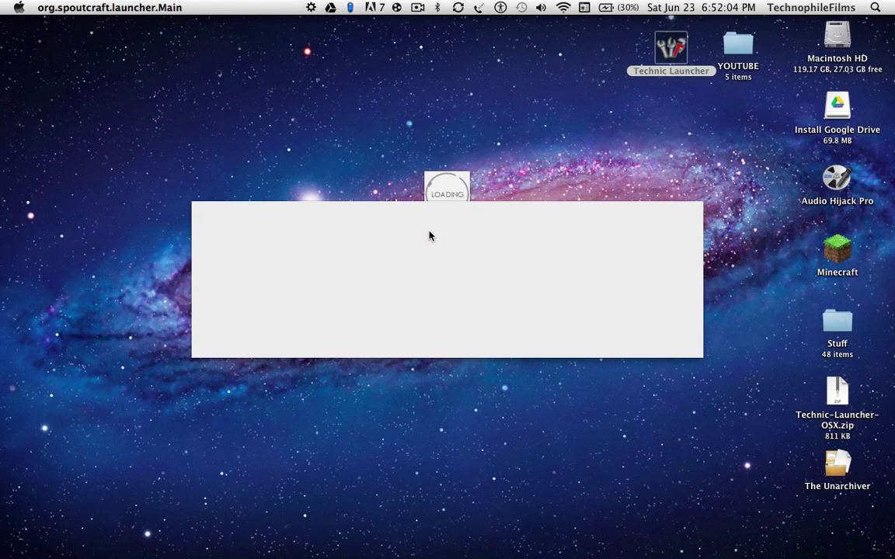
key(ctrl+Left)
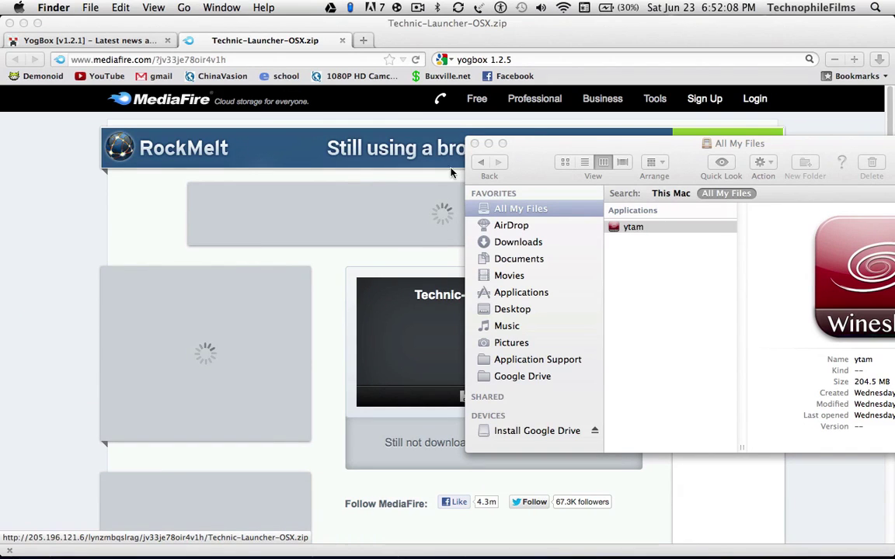
click(474, 144)
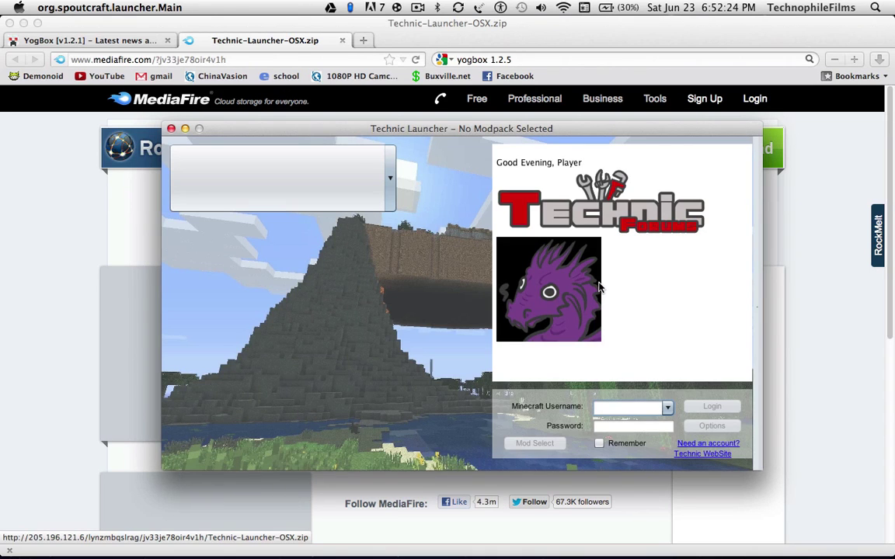
Enter the Minecraft username, turn on Remember, and show the Technic, Tekkit and YogBox modpacks.
text(technop)
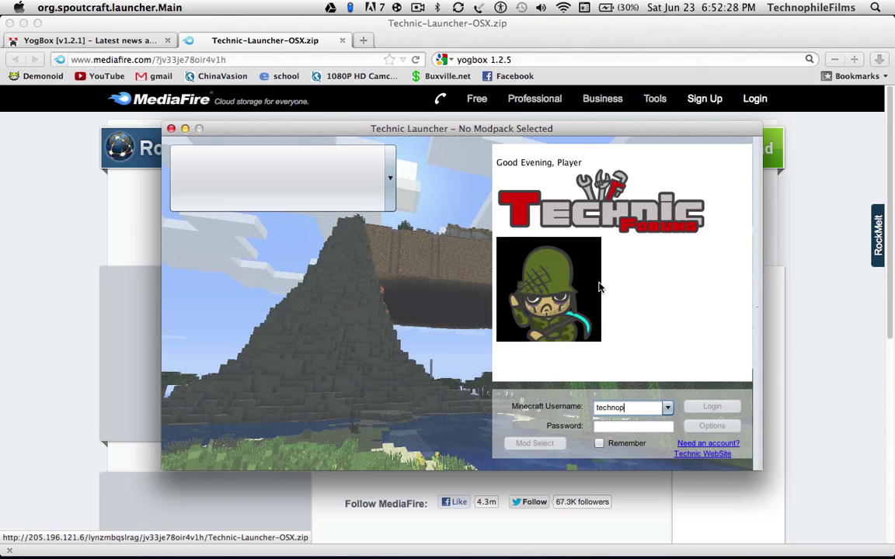
text(hilefilms)
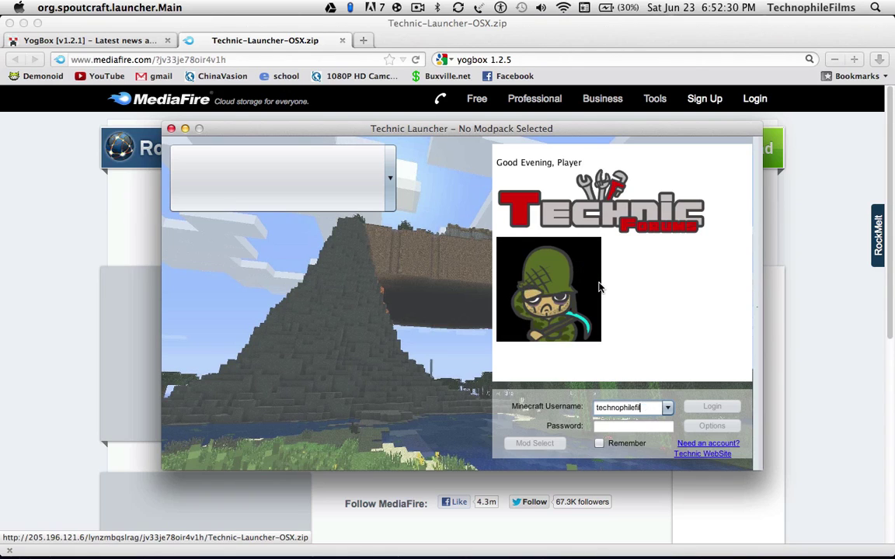
key(Tab)
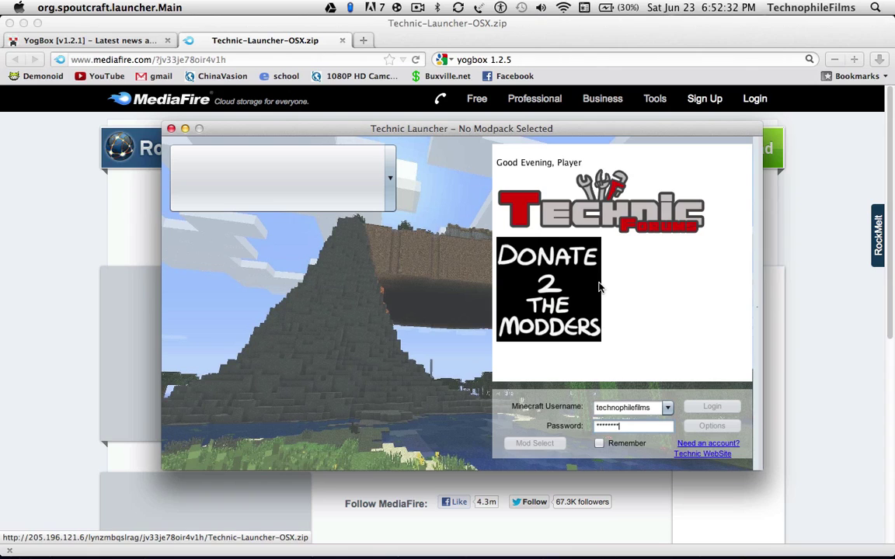
click(619, 444)
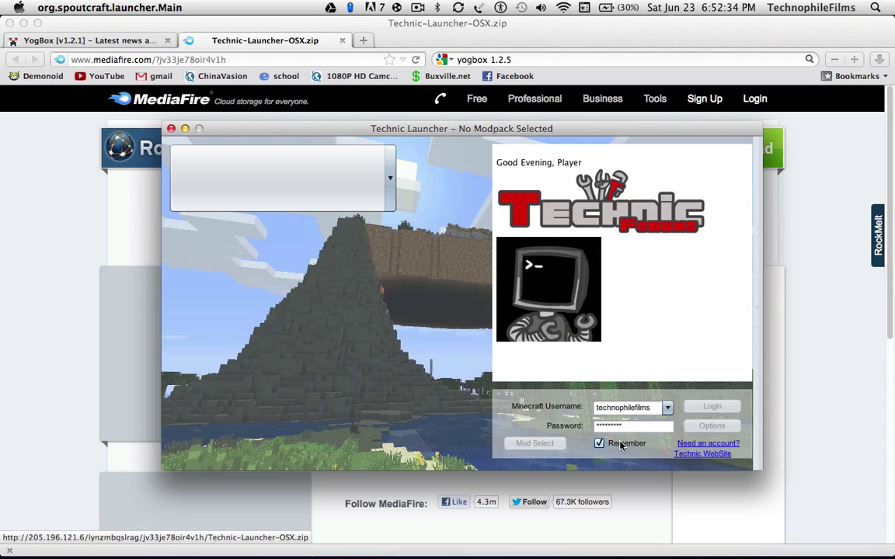
click(392, 161)
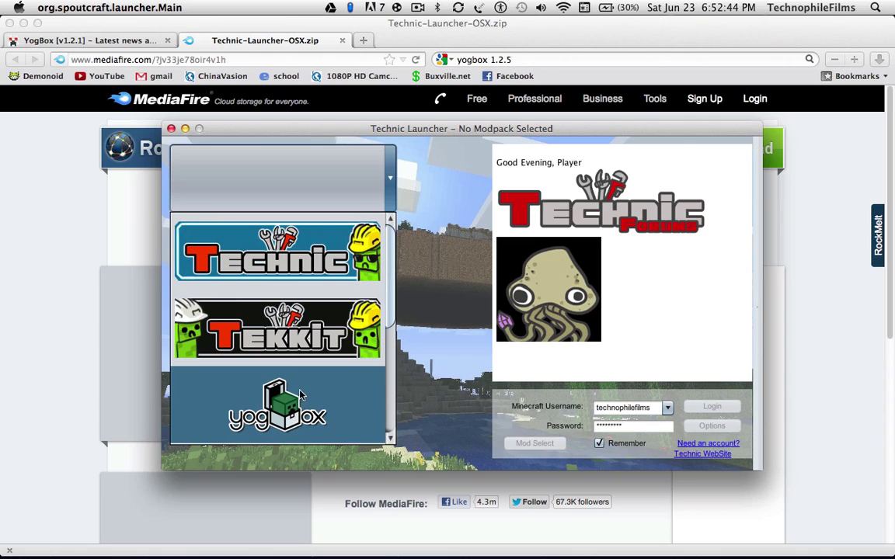
Select the YogBox modpack and log in to launch its game window.
click(345, 385)
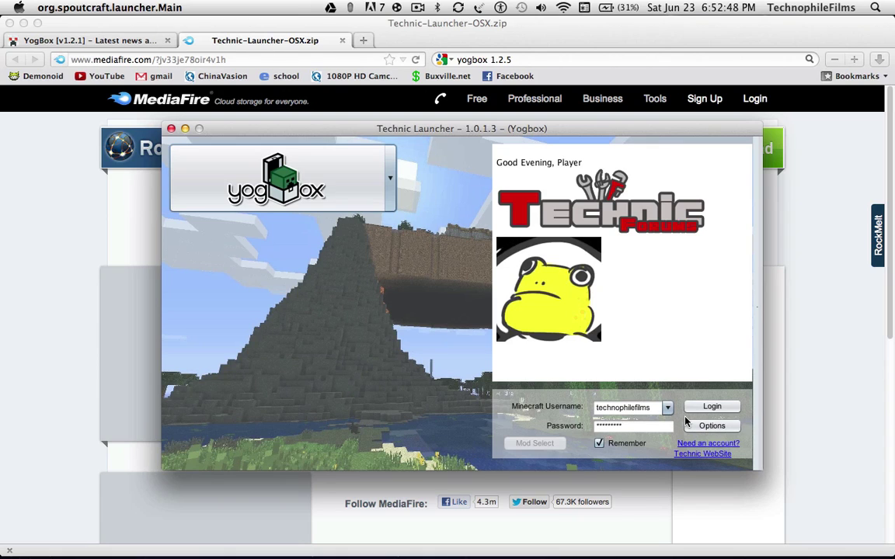
click(705, 408)
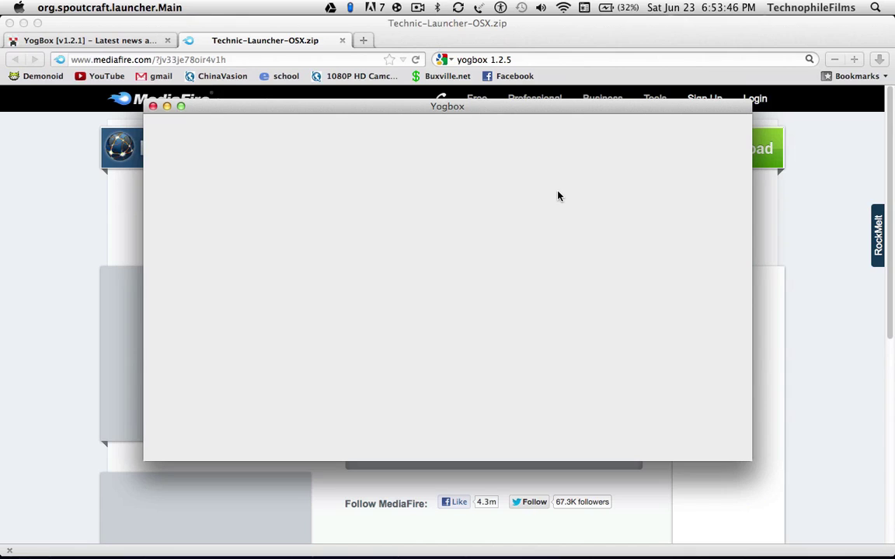
Wait for YogBox to load past the Mojang splash to the Minecraft 1.2.3 title screen.
mouse_move(583, 528)
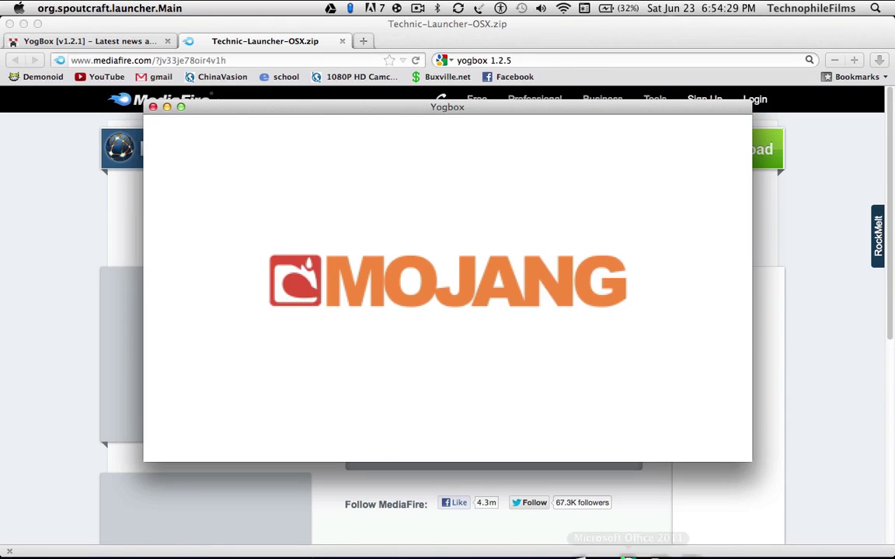
mouse_move(600, 546)
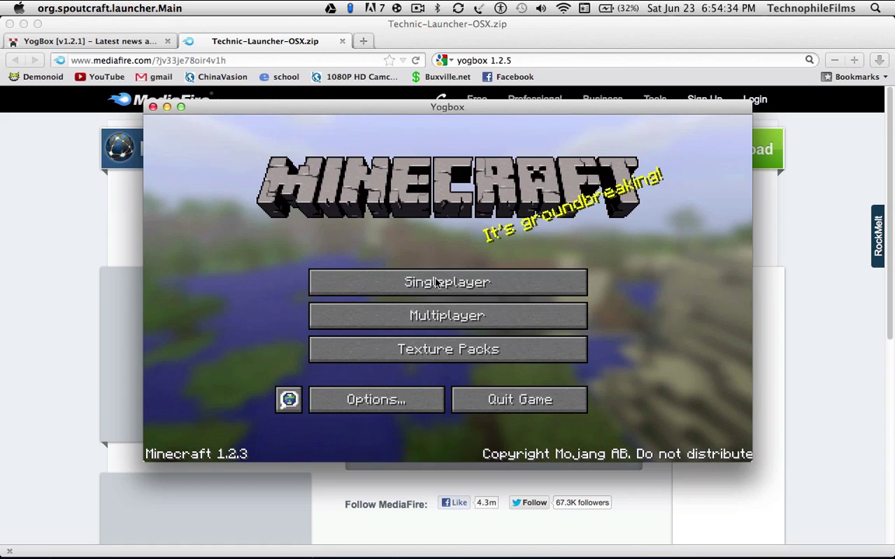
Create a singleplayer world named 'YogBox LP' with seed 'fdjglsfgjsaldkfgjsdfiy'.
click(354, 288)
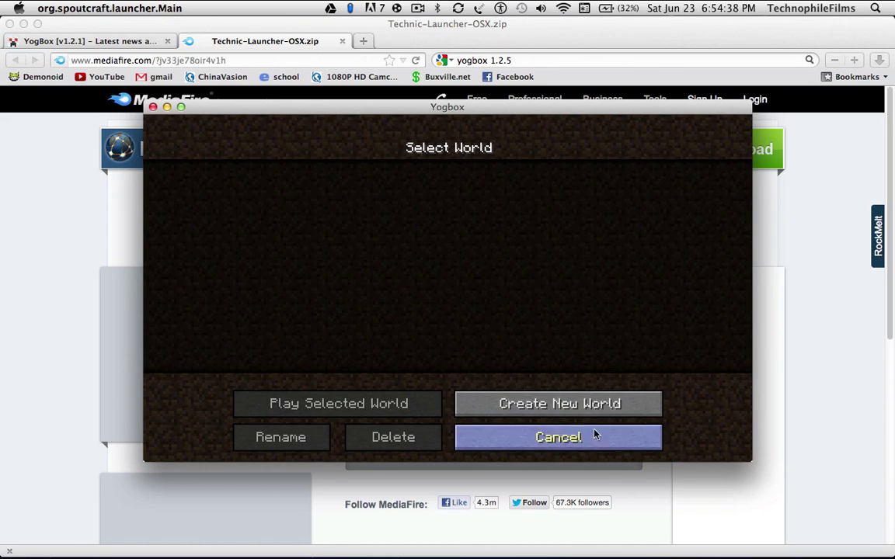
click(598, 408)
key(BackSpace)
key(BackSpace)
key(BackSpace)
key(BackSpace)
key(BackSpace)
key(BackSpace)
key(BackSpace)
key(BackSpace)
key(BackSpace)
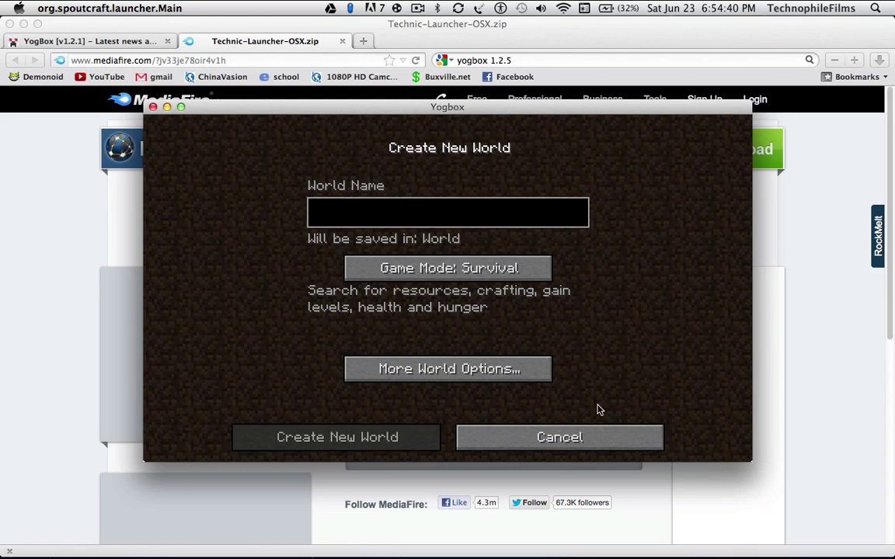
text(Yo)
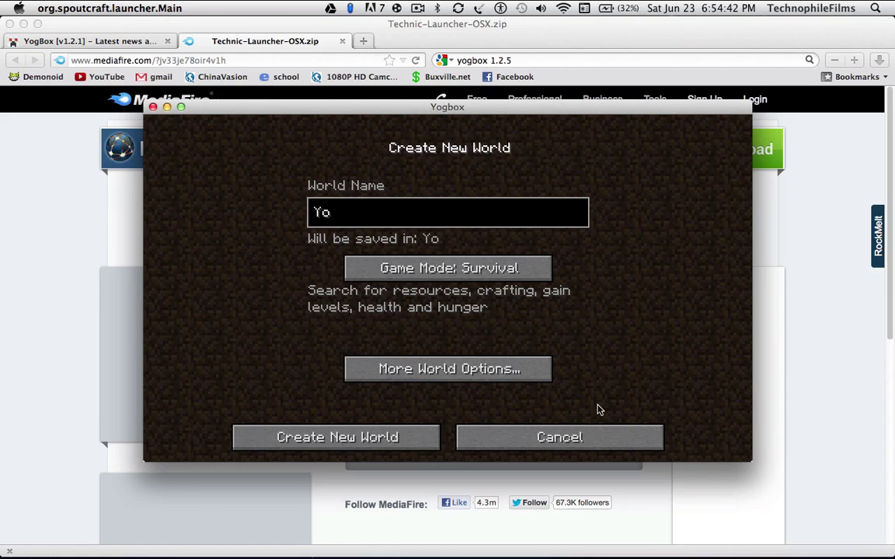
text(gBox)
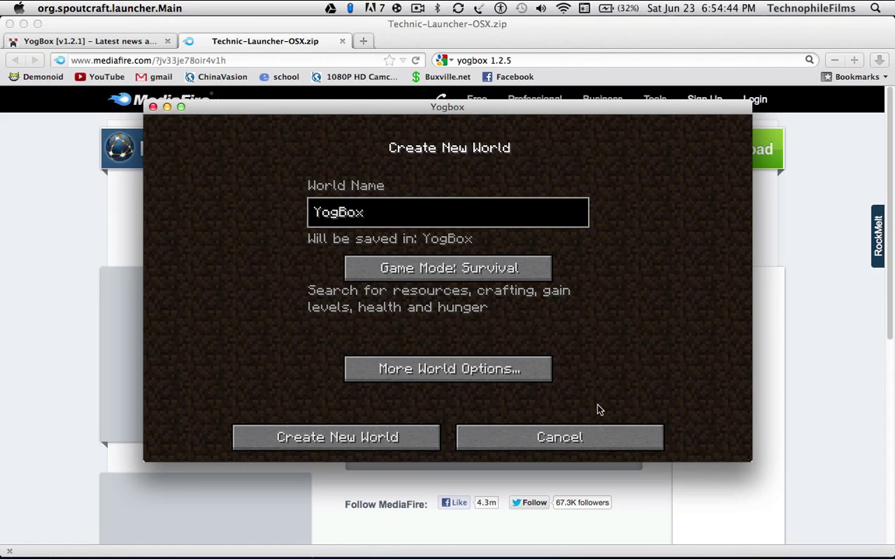
text( LP)
click(405, 376)
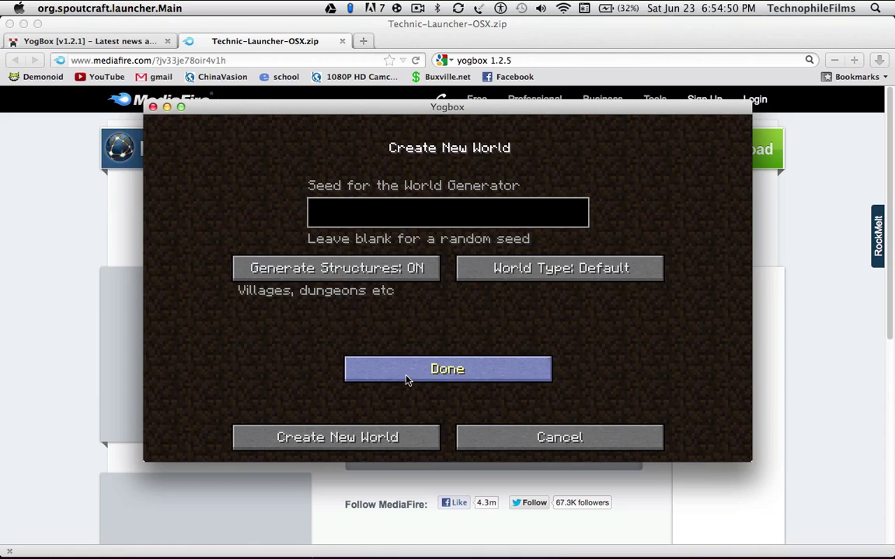
click(362, 205)
text(fdjglsfgjsaldk)
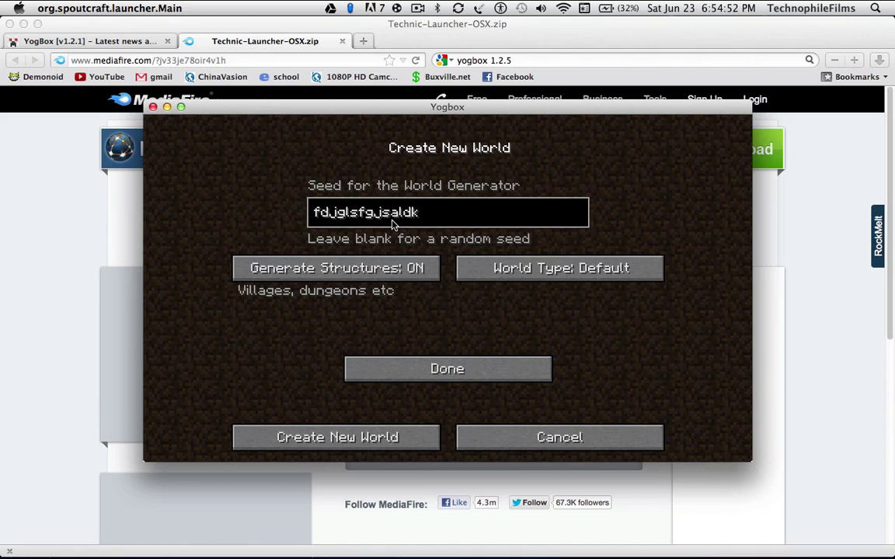
text(fgjsdfiy)
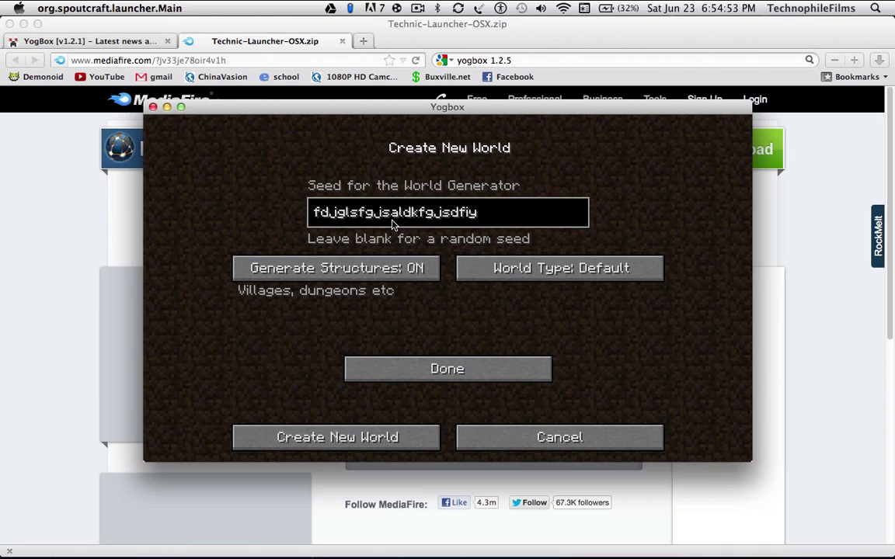
click(414, 437)
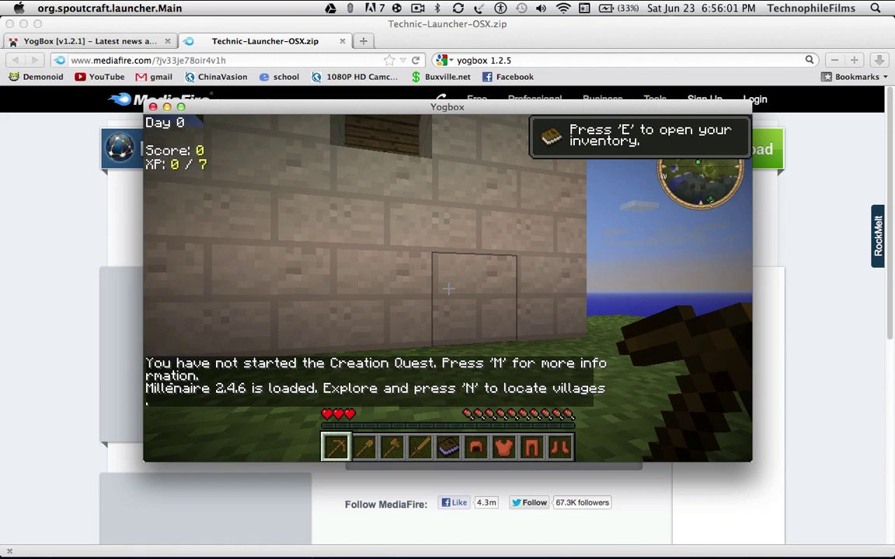
Walk forward through the village until the ocean is in view, then open the inventory.
mouse_move(447, 289)
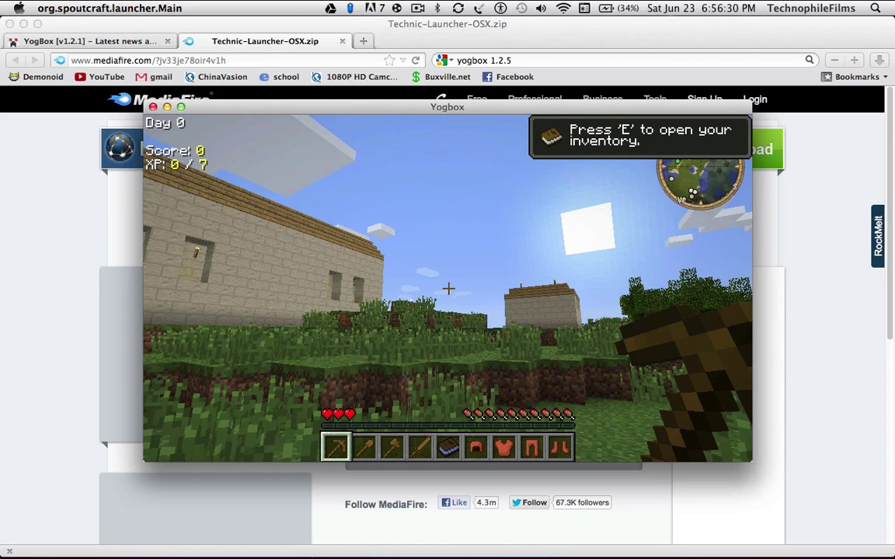
key(w)
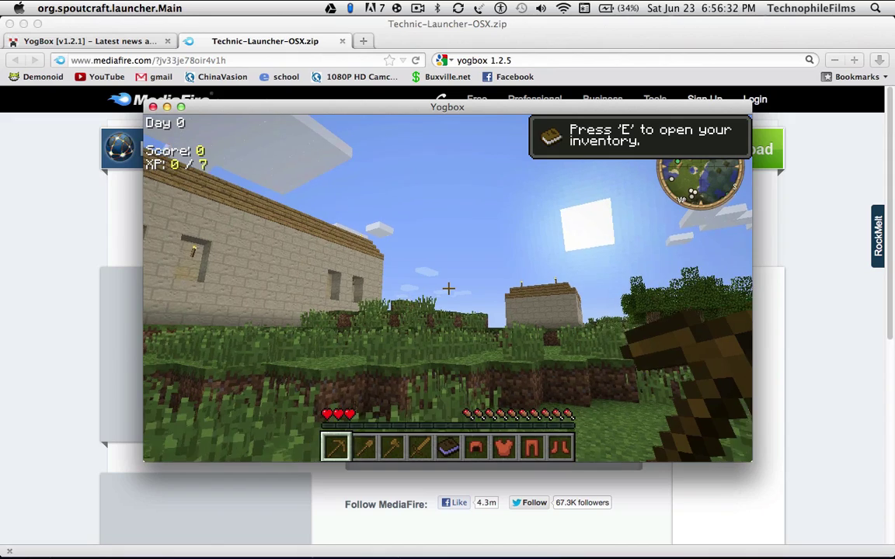
key(w)
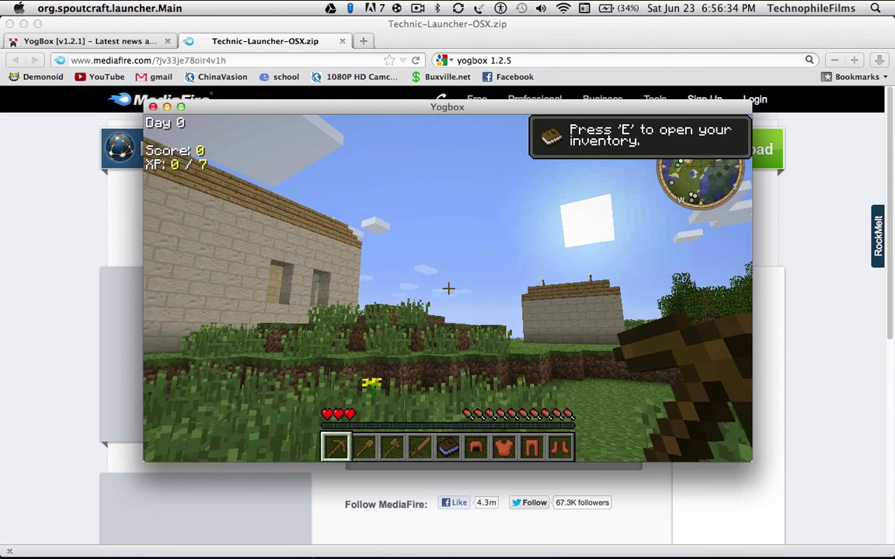
key(w)
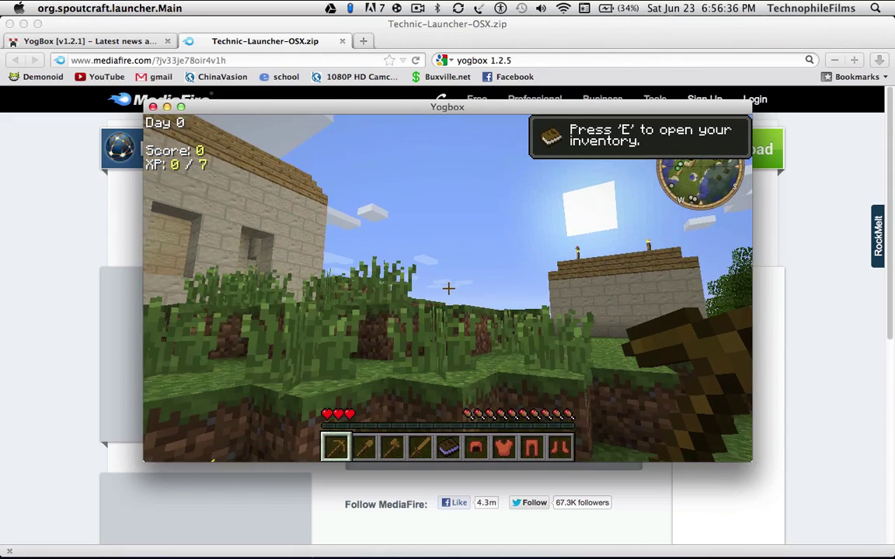
key(w)
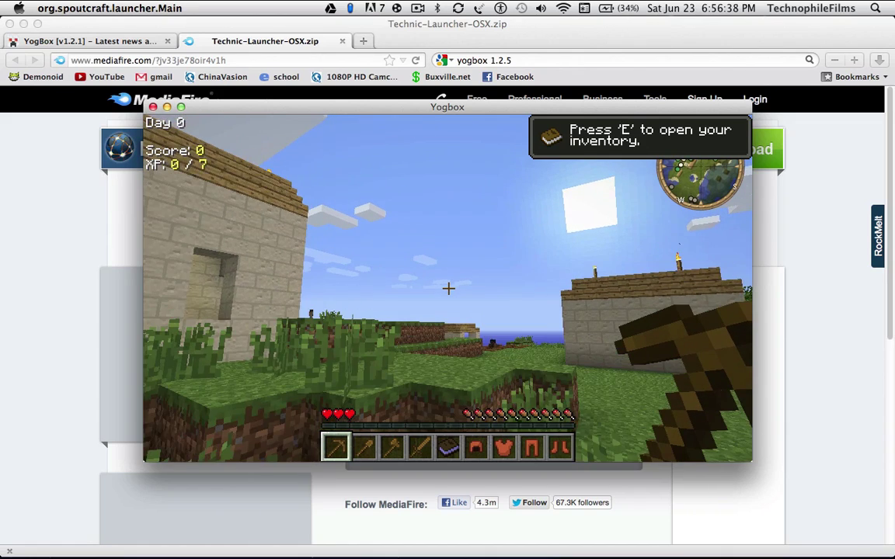
key(w)
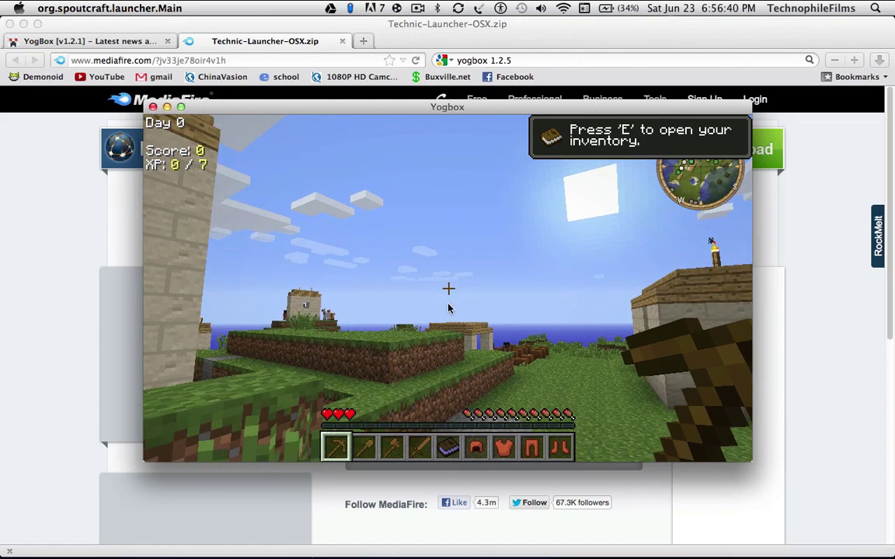
key(e)
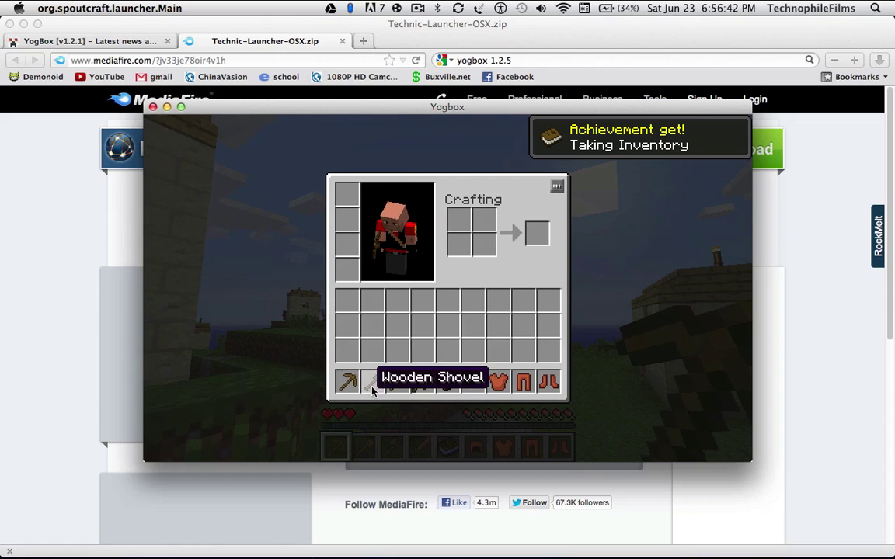